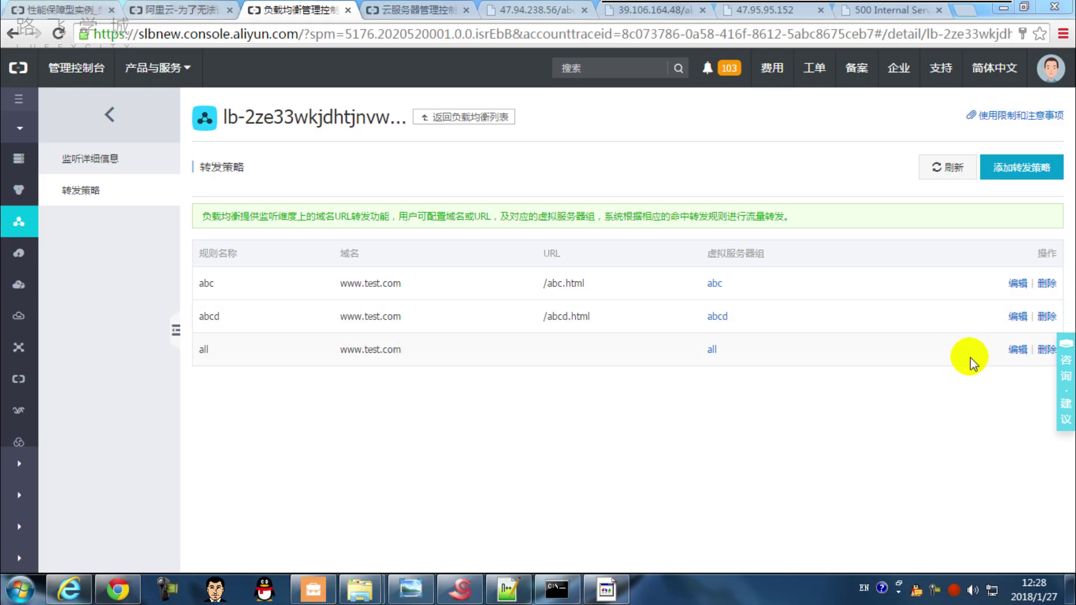
Delete the forwarding rules abc, abcd and all from the listener.
{"action": "left_click", "coordinate": [1046, 283]}
{"action": "left_click", "coordinate": [679, 200]}
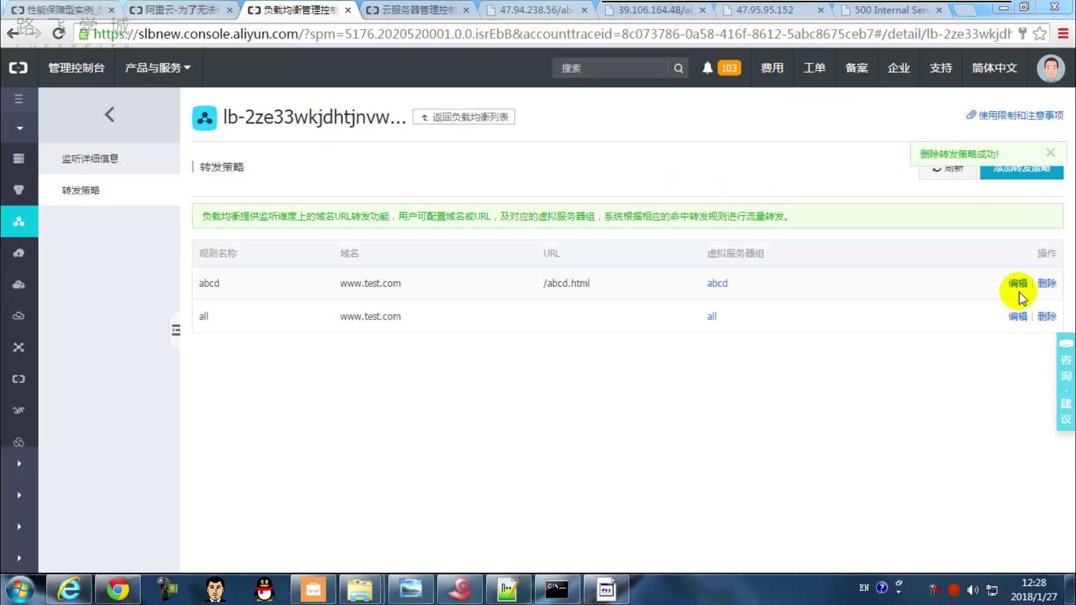
{"action": "left_click", "coordinate": [1046, 283]}
{"action": "left_click", "coordinate": [679, 203]}
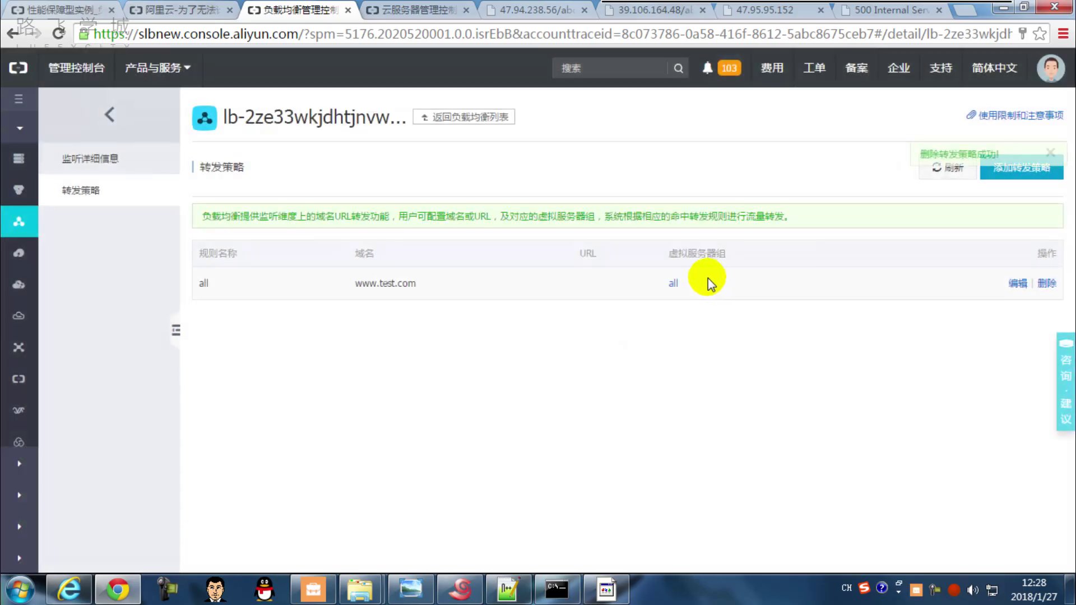
{"action": "left_click", "coordinate": [1046, 283]}
{"action": "left_click", "coordinate": [695, 201]}
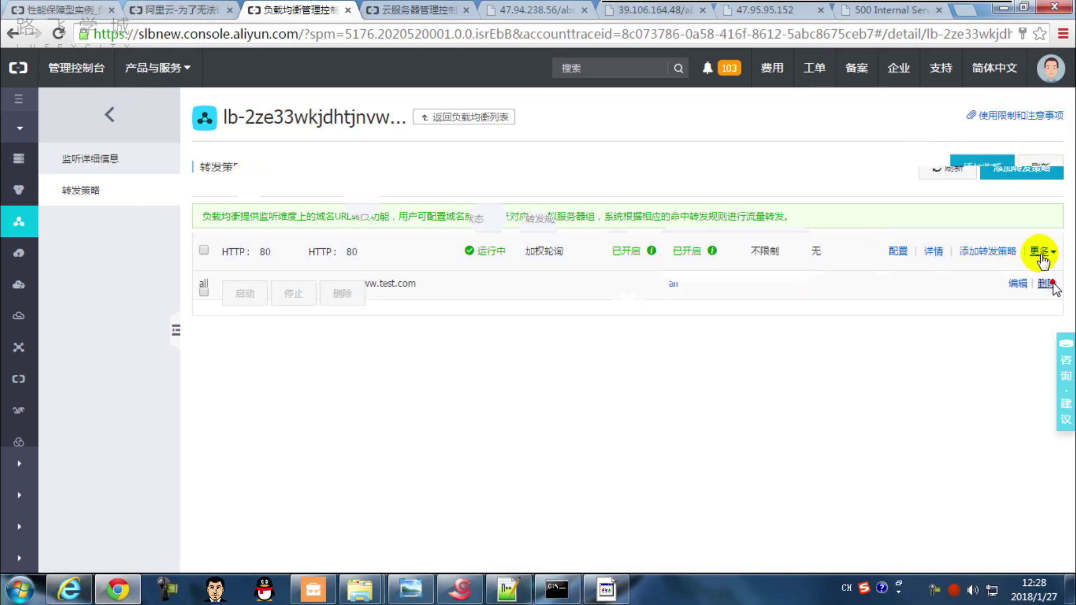
Delete the HTTP 80 listener from the load balancer.
{"action": "left_click", "coordinate": [1040, 252]}
{"action": "left_click", "coordinate": [1007, 329]}
{"action": "left_click", "coordinate": [679, 201]}
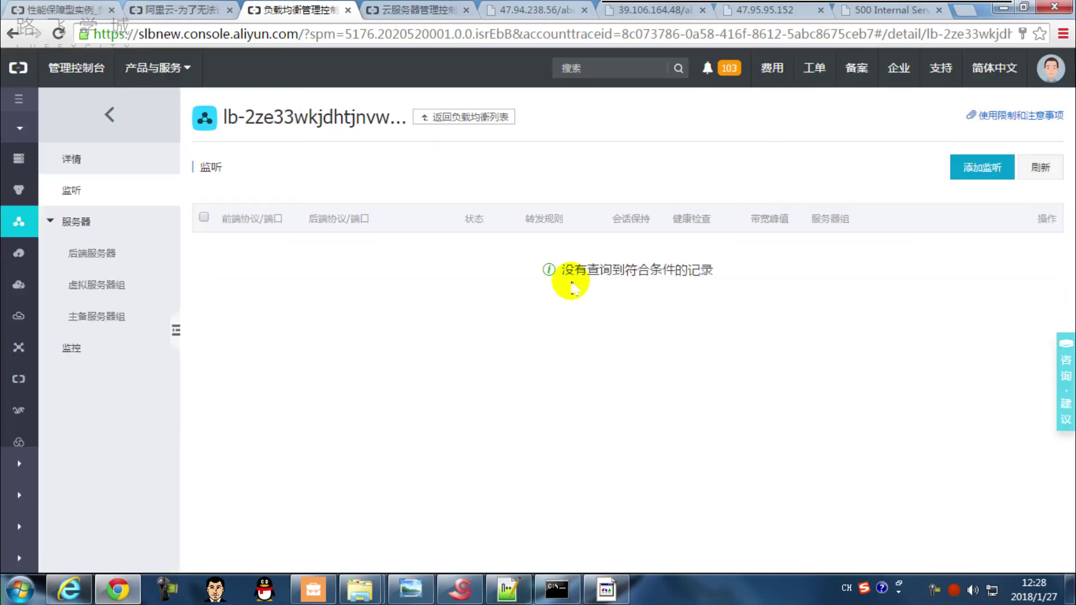
Delete the virtual server groups abc, abcd and all from the load balancer.
{"action": "left_click", "coordinate": [103, 168]}
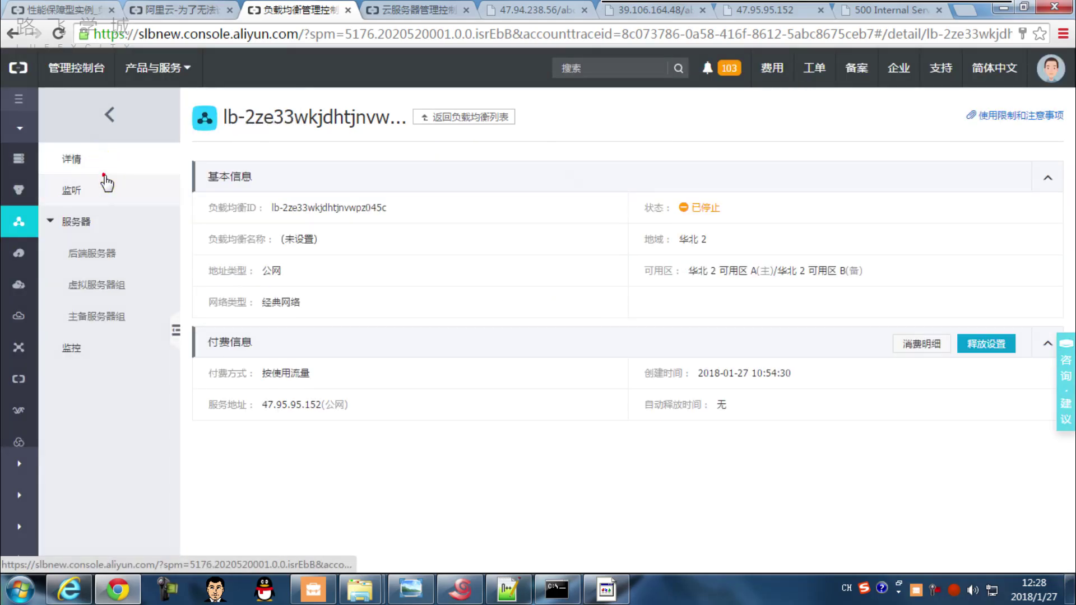
{"action": "left_click", "coordinate": [107, 192]}
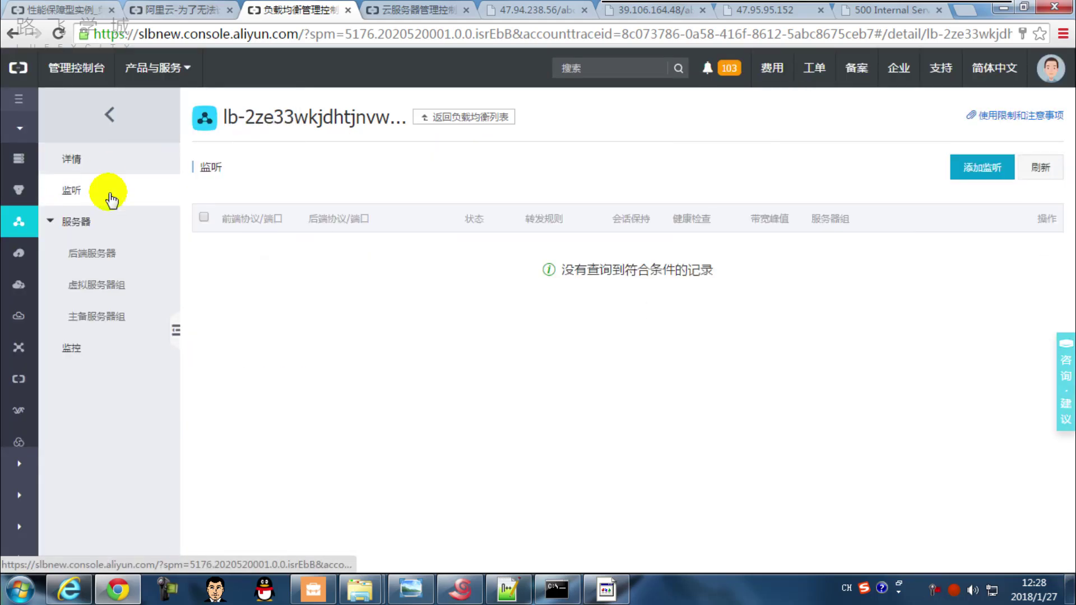
{"action": "left_click", "coordinate": [133, 309]}
{"action": "left_click", "coordinate": [135, 286]}
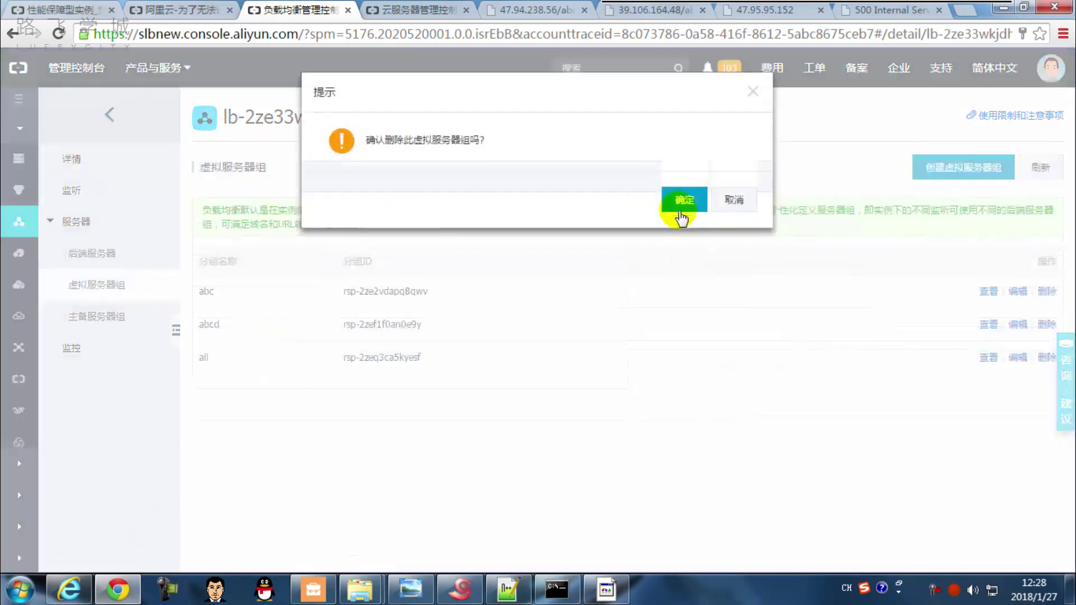
{"action": "left_click", "coordinate": [681, 216]}
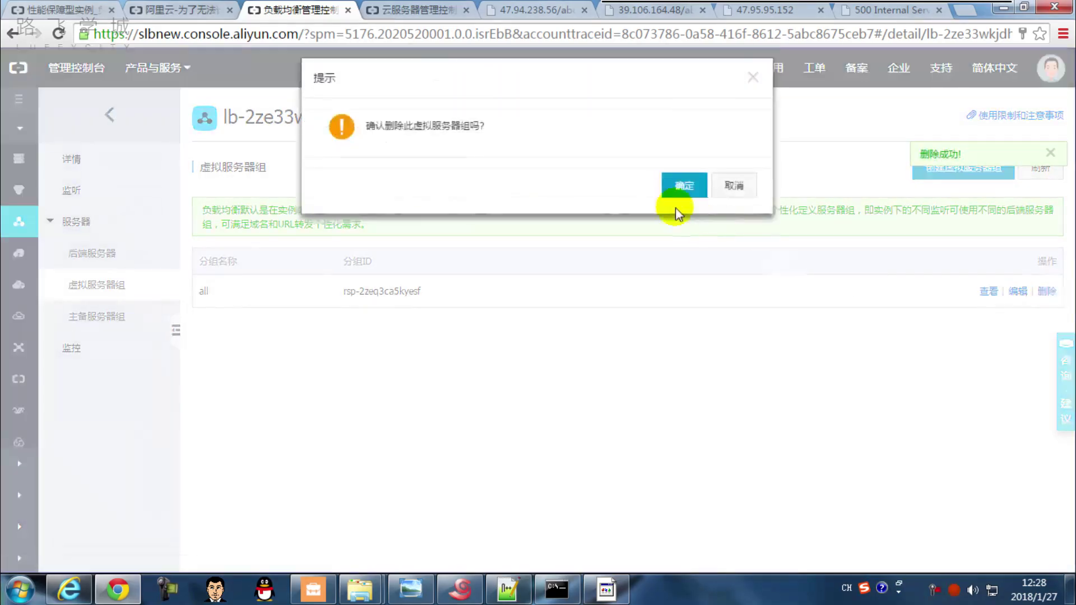
{"action": "left_click", "coordinate": [671, 192]}
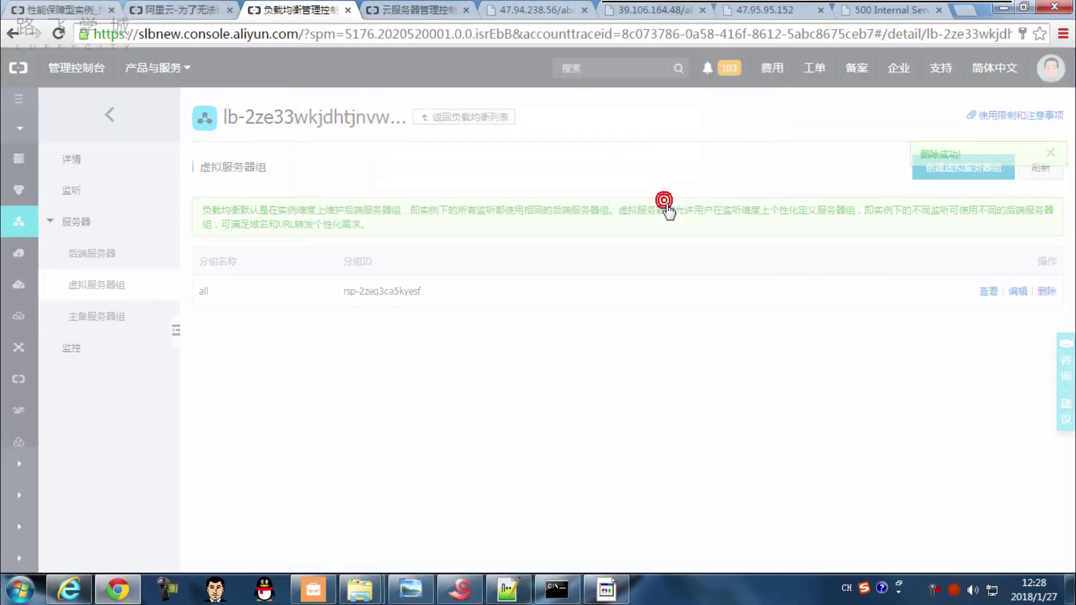
{"action": "left_click", "coordinate": [1050, 152]}
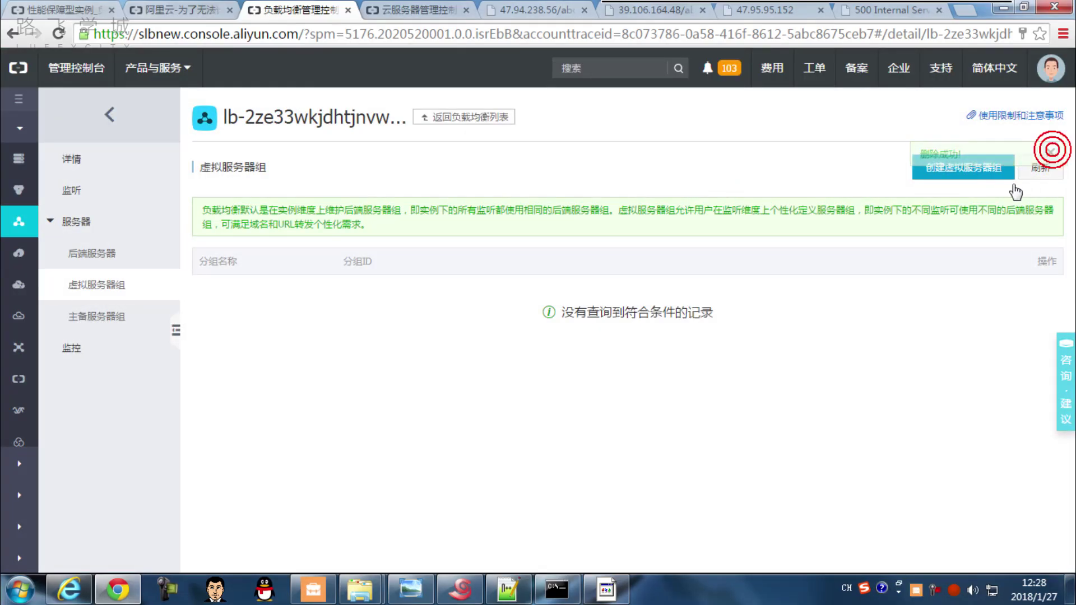
Create a virtual server group named ssh_22 with network type 专有网络, containing both available cloud servers on port 22.
{"action": "left_click", "coordinate": [972, 169]}
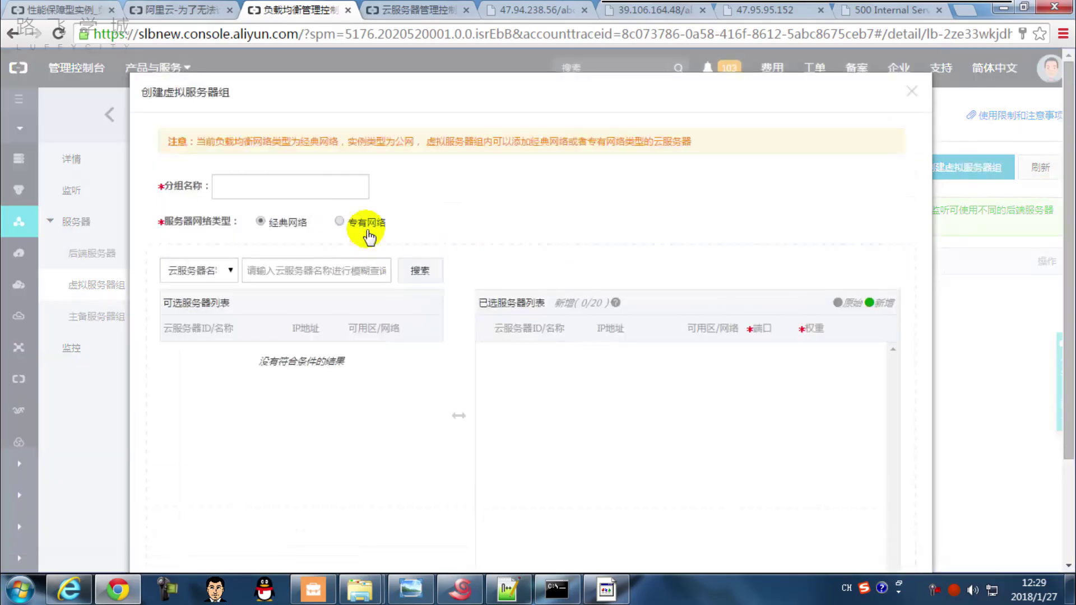
{"action": "left_click", "coordinate": [352, 228]}
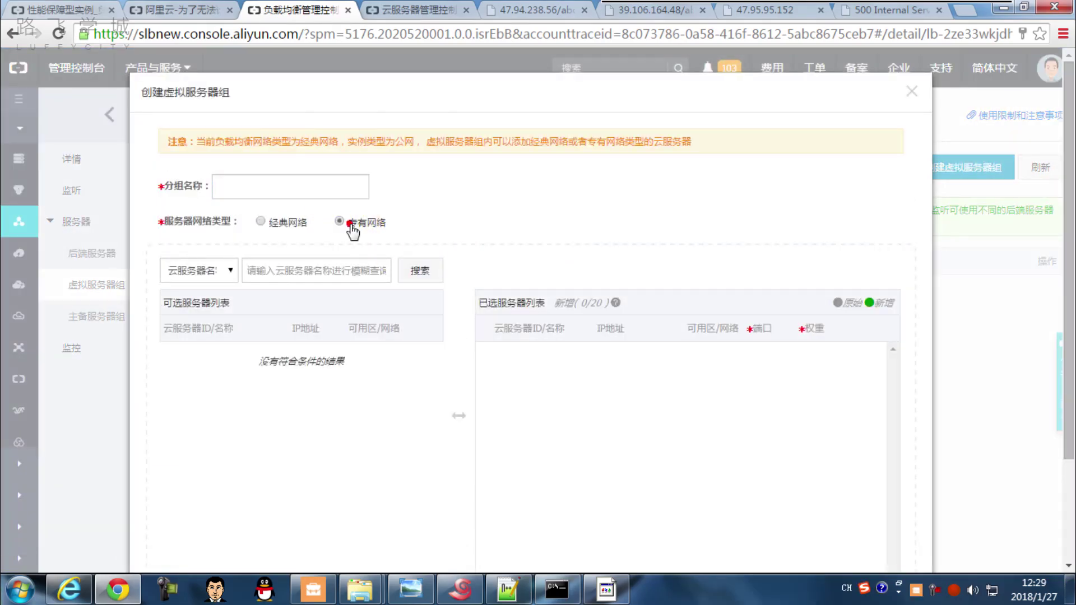
{"action": "left_click", "coordinate": [307, 189]}
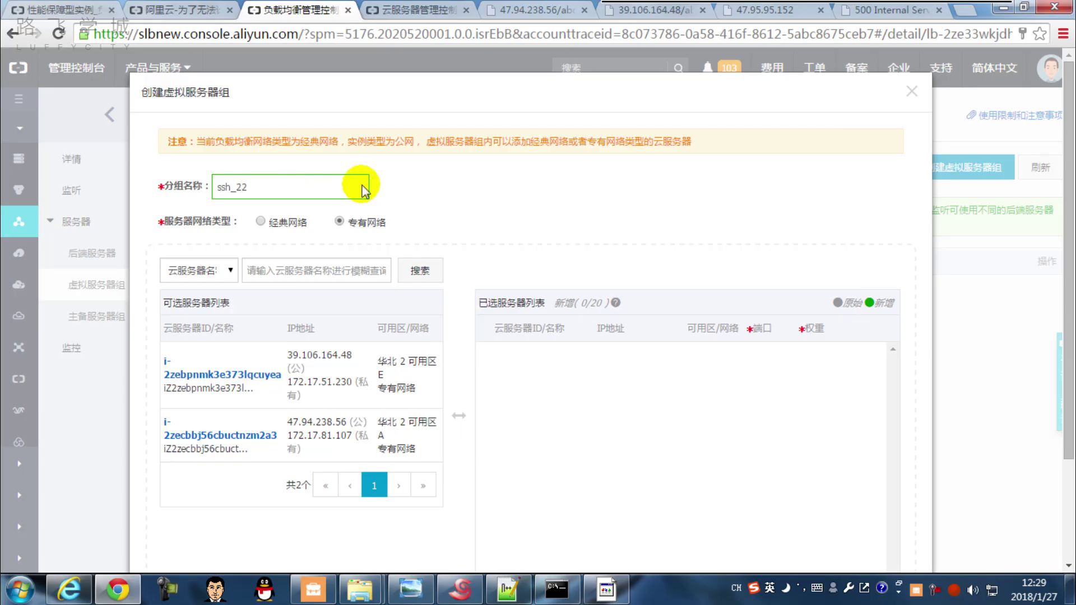
{"action": "left_click", "coordinate": [362, 375]}
{"action": "left_click", "coordinate": [356, 449]}
{"action": "left_click", "coordinate": [770, 374]}
{"action": "type", "text": "22"}
{"action": "left_click", "coordinate": [765, 434]}
{"action": "type", "text": "22"}
{"action": "scroll", "coordinate": [549, 504], "scroll_direction": "down", "scroll_amount": 3}
{"action": "left_click", "coordinate": [838, 518]}
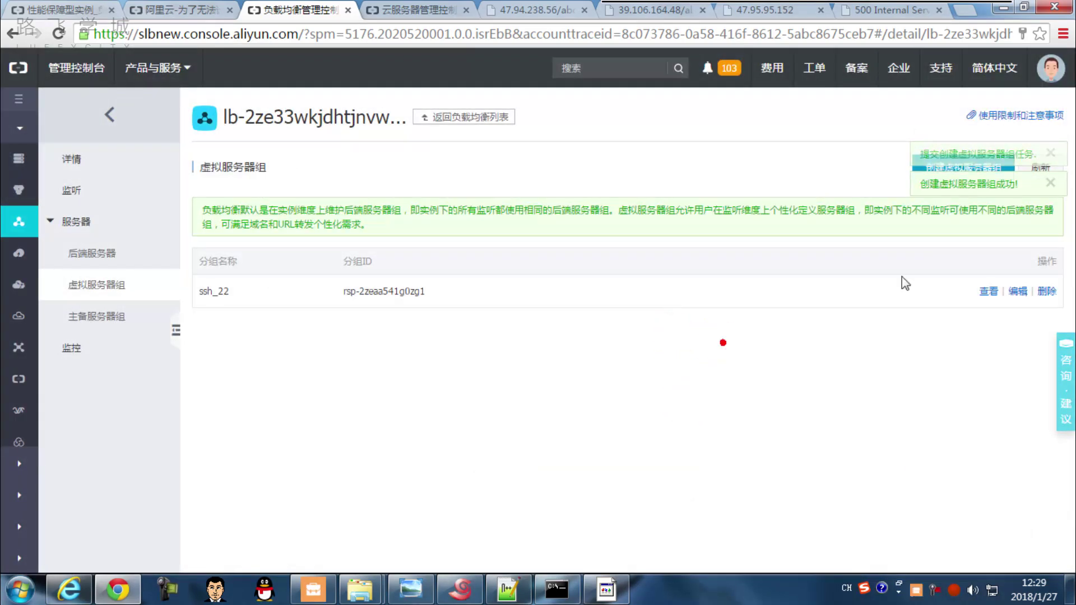
Create a virtual server group named web_80 with network type 专有网络, containing both available cloud servers on port 80.
{"action": "left_click", "coordinate": [919, 170]}
{"action": "left_click", "coordinate": [355, 188]}
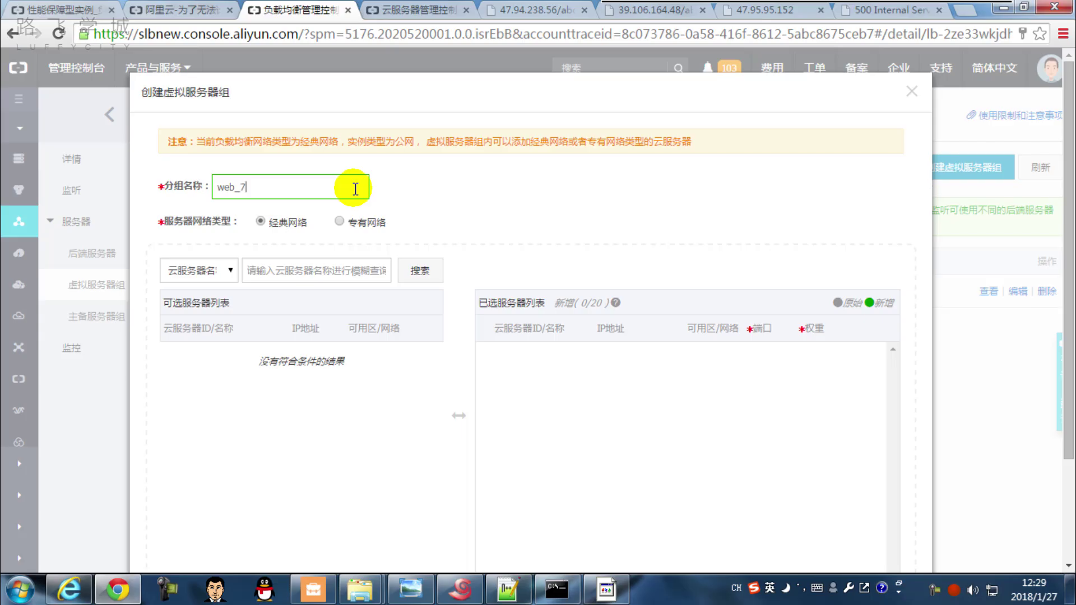
{"action": "left_click", "coordinate": [347, 218]}
{"action": "left_click", "coordinate": [330, 379]}
{"action": "left_click", "coordinate": [334, 432]}
{"action": "scroll", "coordinate": [457, 446], "scroll_direction": "down", "scroll_amount": 3}
{"action": "left_click", "coordinate": [751, 244]}
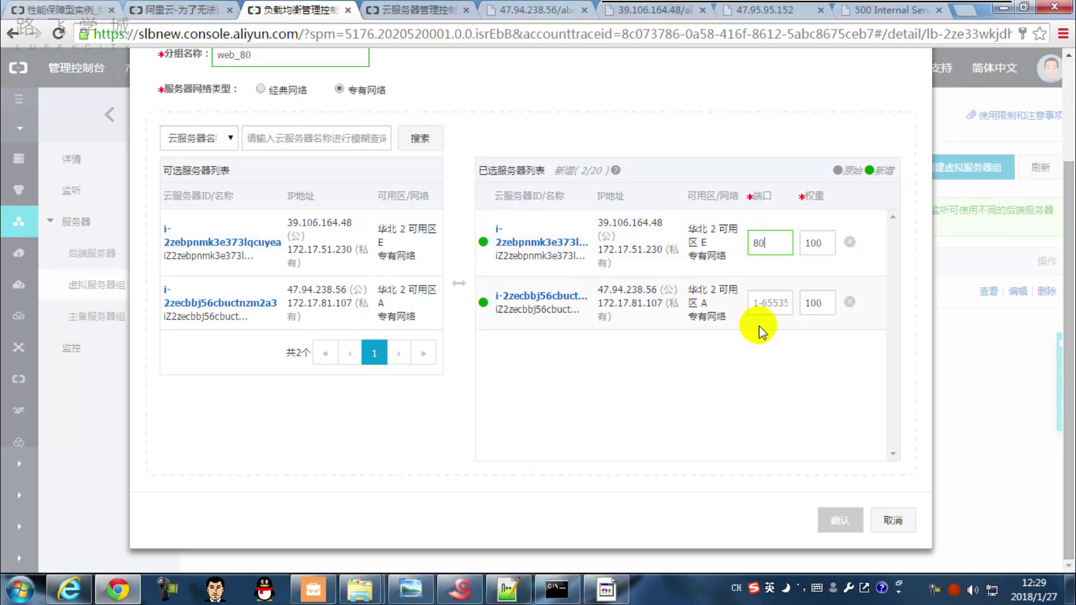
{"action": "type", "text": "80"}
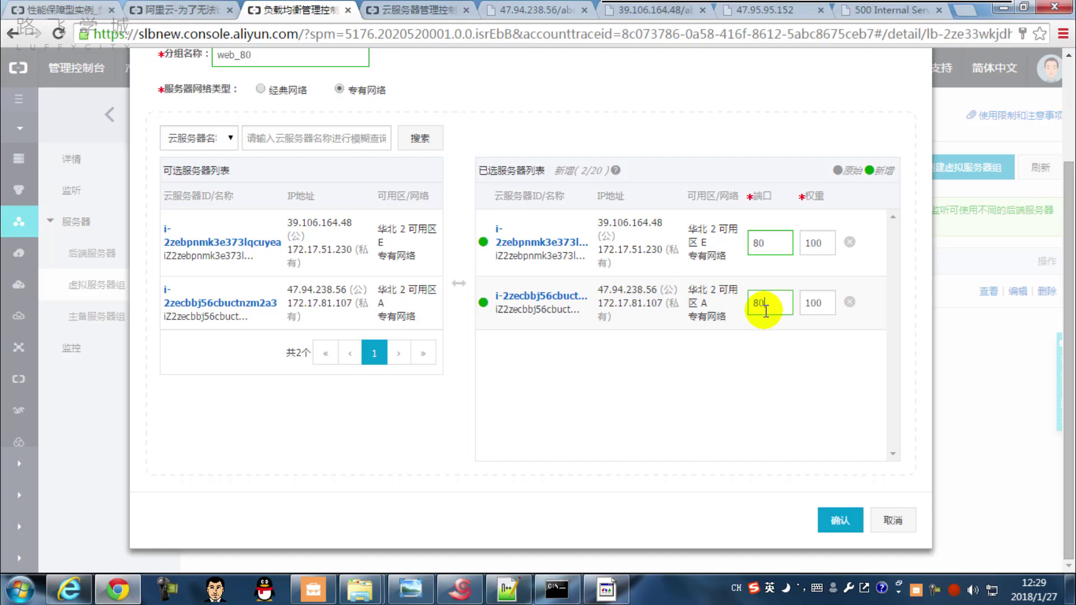
{"action": "left_click", "coordinate": [862, 522]}
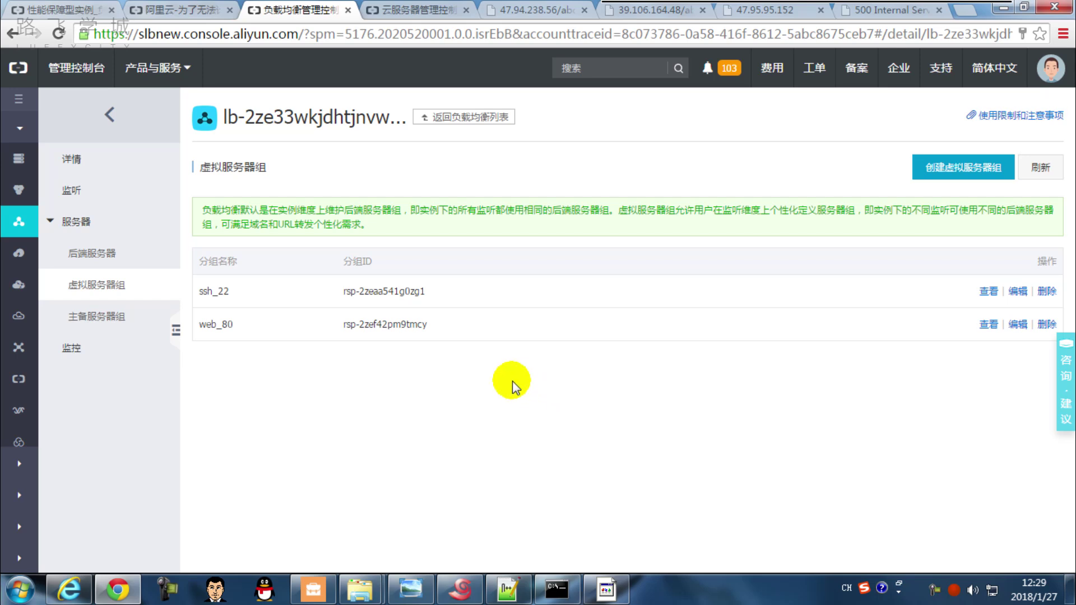
Start adding a TCP listener to the load balancer with frontend and backend ports both set to 22.
{"action": "left_click", "coordinate": [149, 193]}
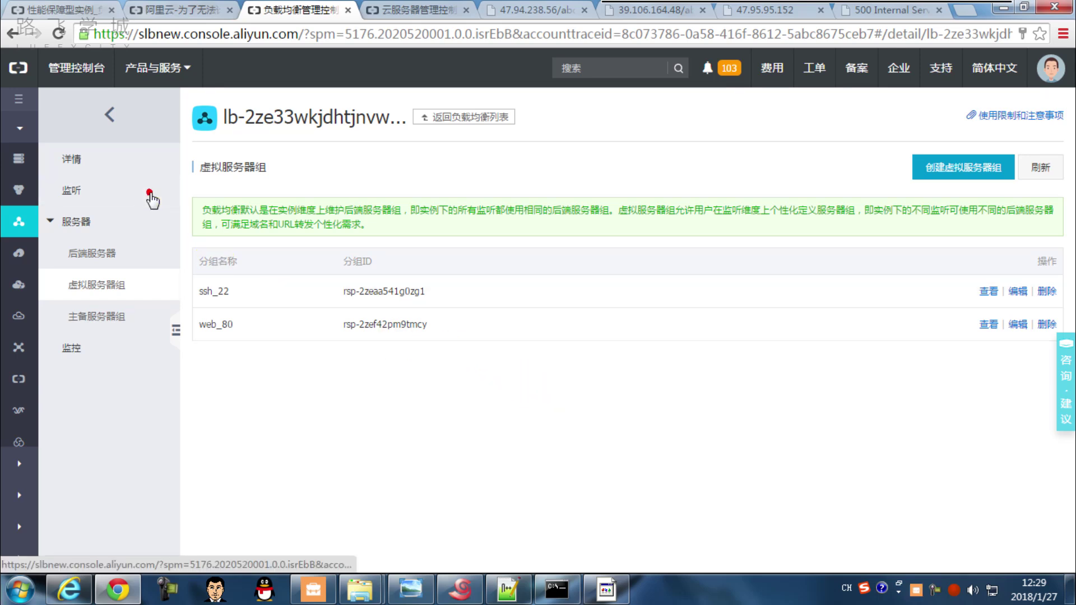
{"action": "left_click", "coordinate": [972, 171]}
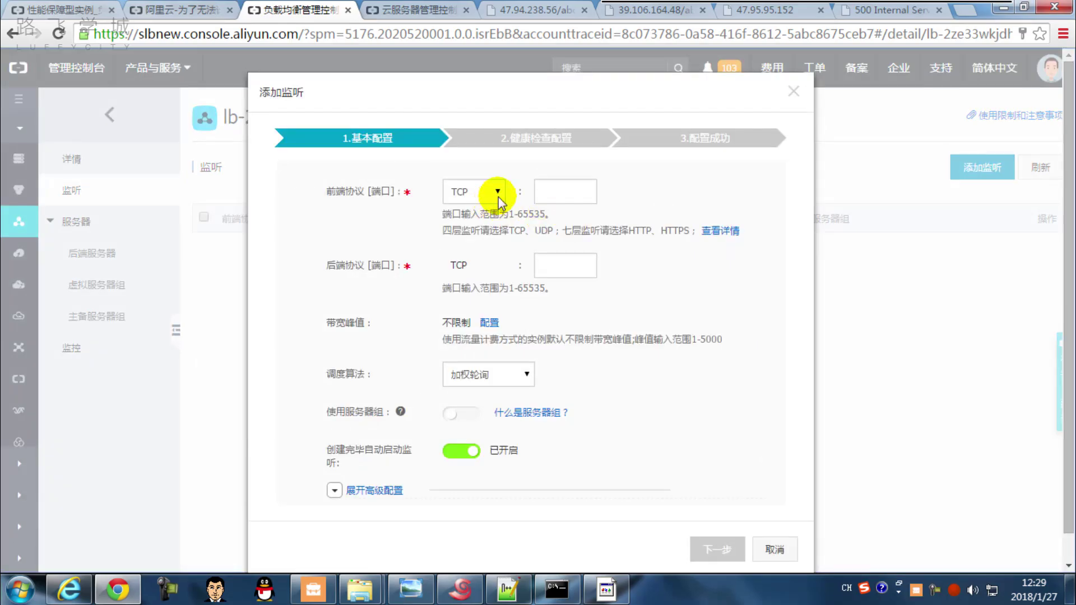
{"action": "left_click", "coordinate": [559, 191]}
{"action": "type", "text": "22"}
{"action": "left_click", "coordinate": [565, 265]}
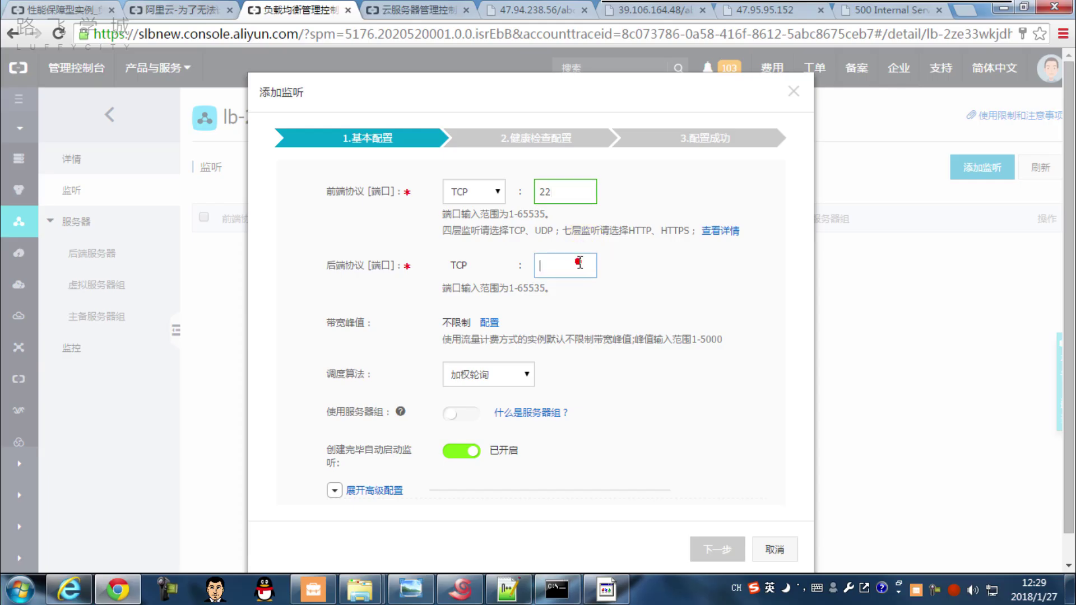
{"action": "type", "text": "22"}
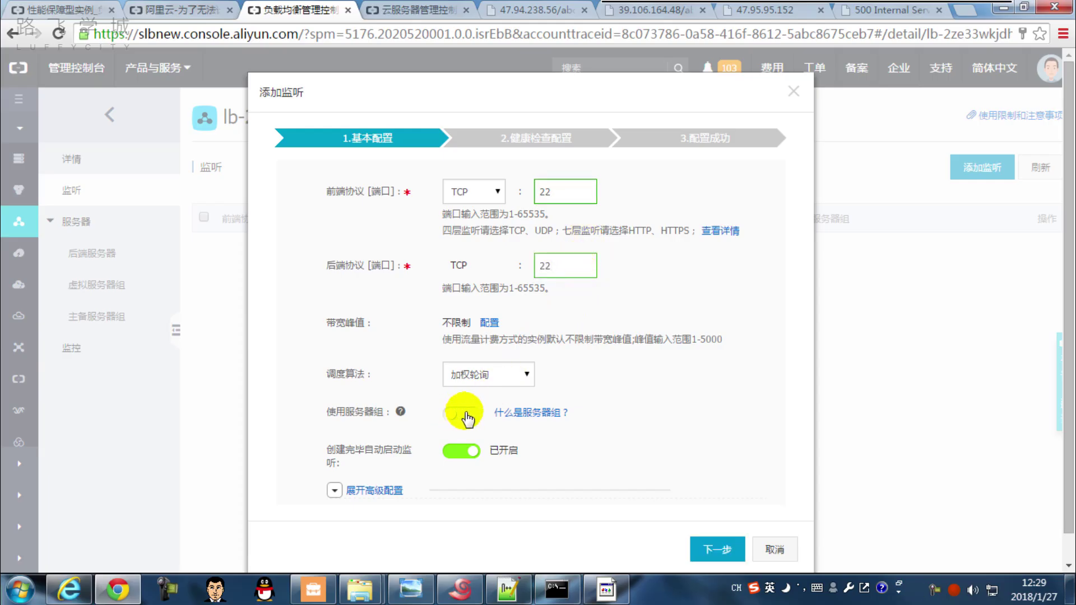
Enable the server group option for the TCP listener, assign the virtual server group ssh_22, and proceed to health check configuration.
{"action": "scroll", "coordinate": [456, 408], "scroll_direction": "down", "scroll_amount": 1}
{"action": "left_click", "coordinate": [459, 388]}
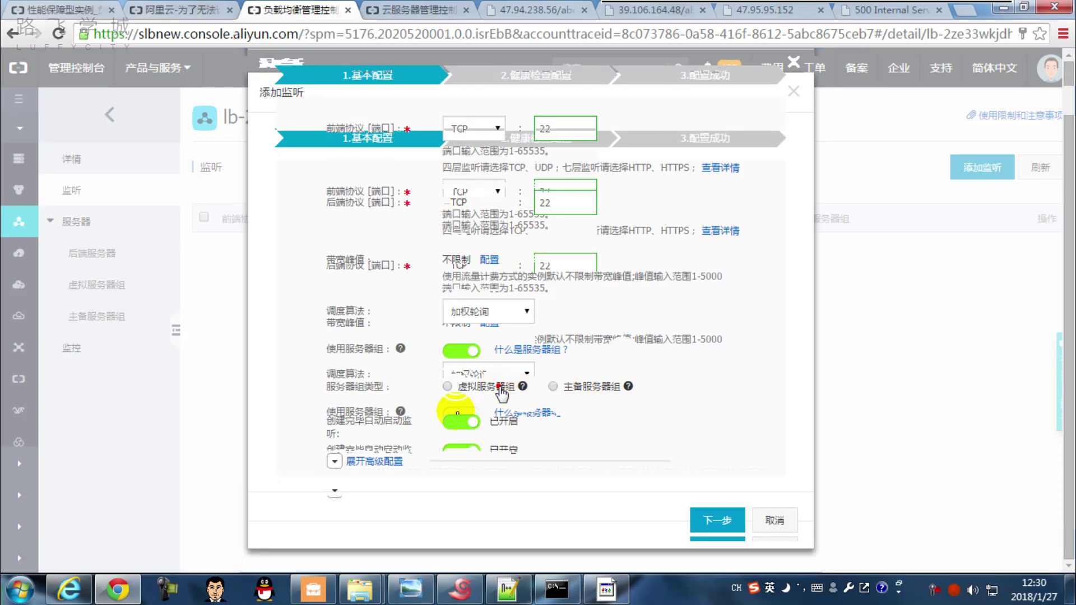
{"action": "left_click", "coordinate": [446, 386]}
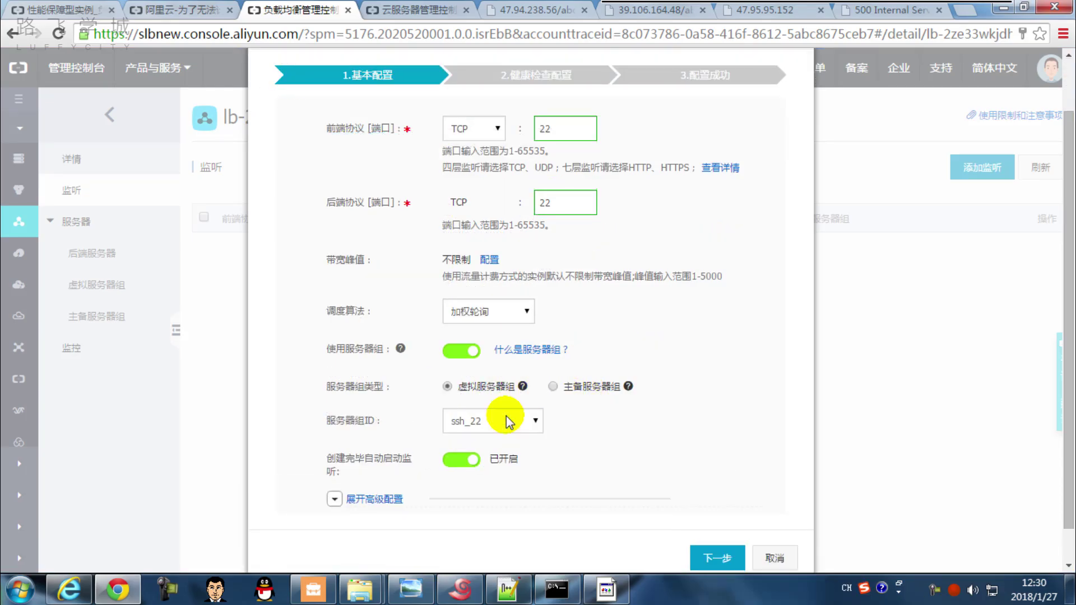
{"action": "left_click", "coordinate": [504, 418]}
{"action": "left_click", "coordinate": [506, 417]}
{"action": "scroll", "coordinate": [640, 442], "scroll_direction": "down", "scroll_amount": 1}
{"action": "left_click", "coordinate": [722, 520]}
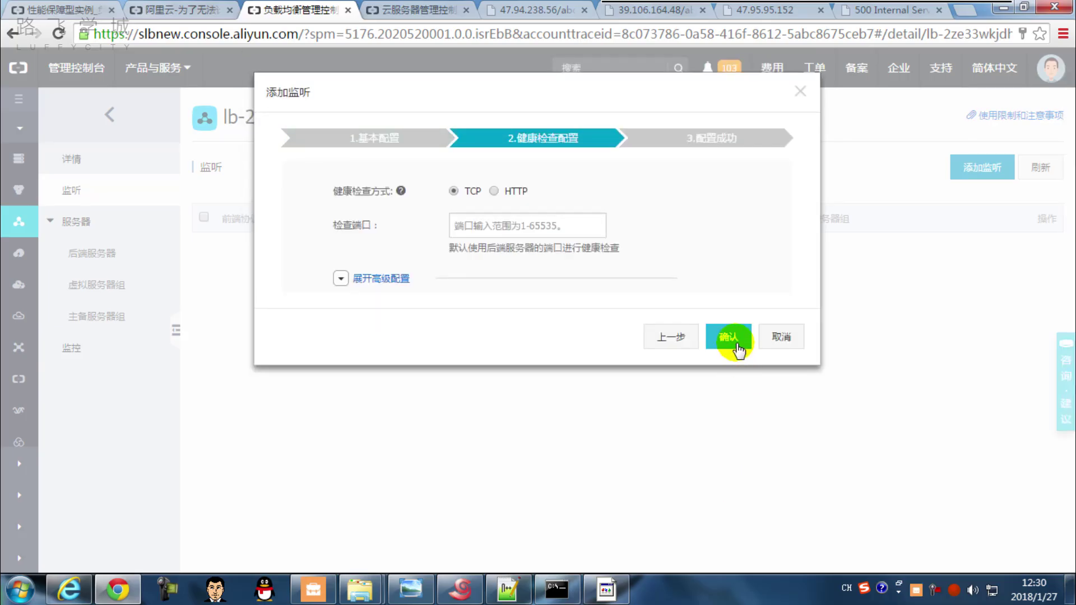
Set the TCP health check port to 22 and finish creating the listener.
{"action": "left_click", "coordinate": [528, 225]}
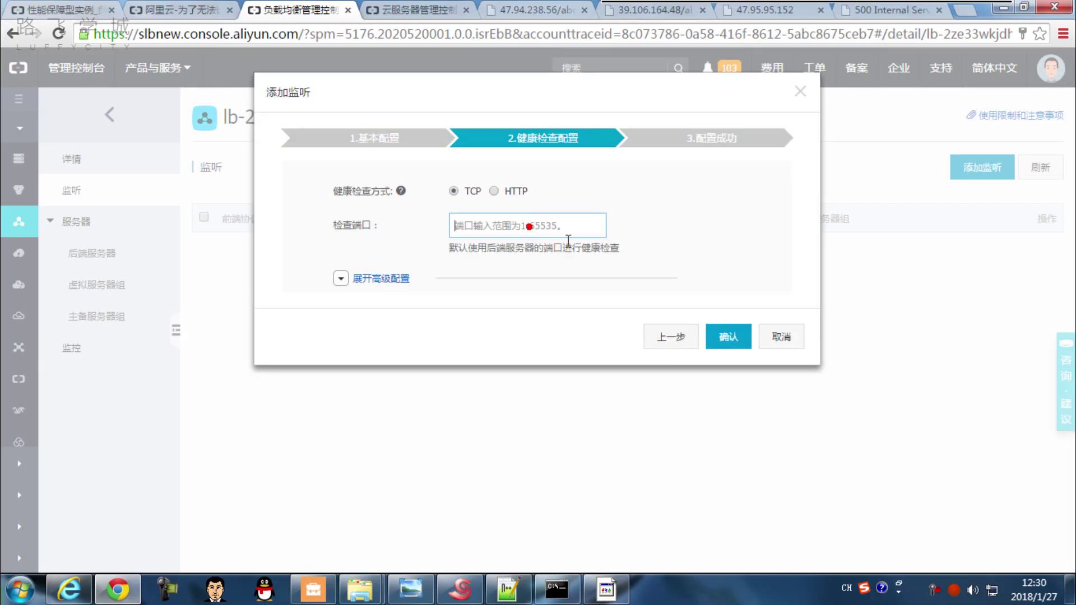
{"action": "type", "text": "22"}
{"action": "left_click", "coordinate": [725, 338]}
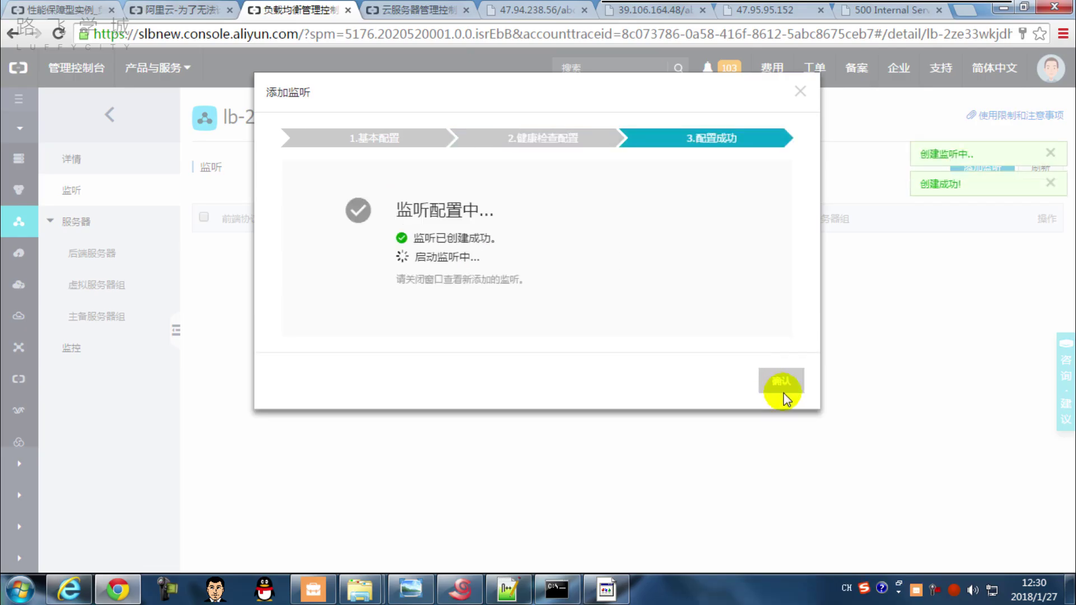
{"action": "left_click", "coordinate": [783, 381]}
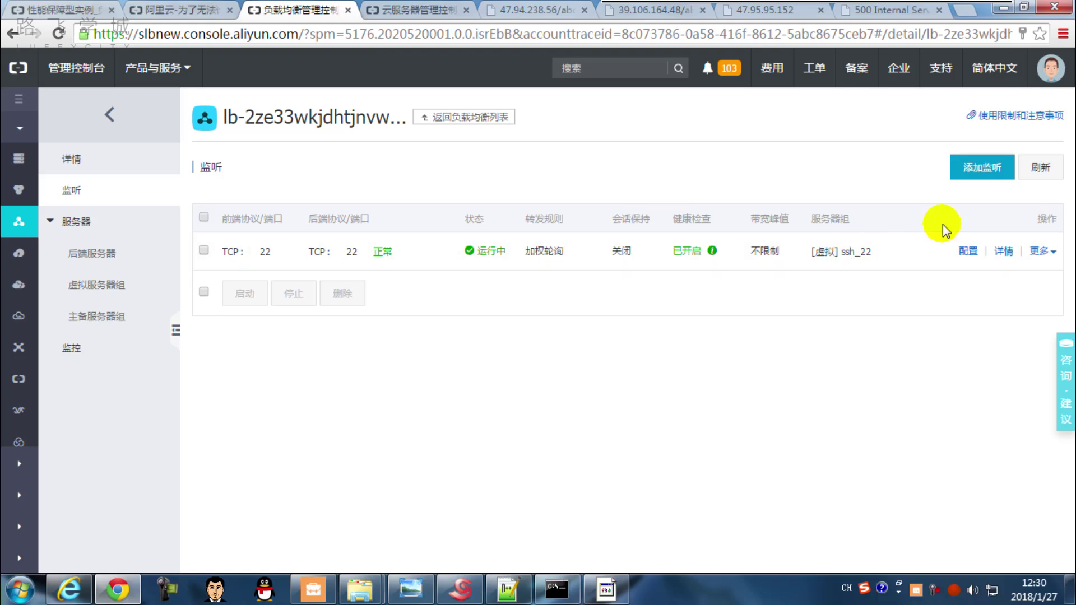
Start adding an HTTP listener with frontend and backend ports both set to 80.
{"action": "left_click", "coordinate": [982, 168]}
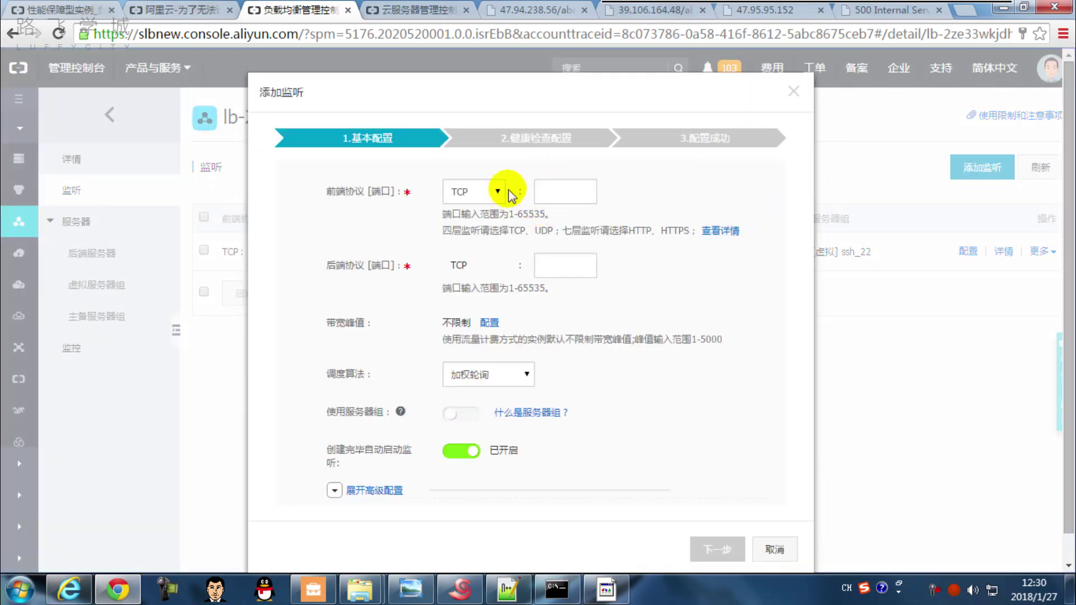
{"action": "left_click", "coordinate": [496, 191]}
{"action": "left_click", "coordinate": [462, 222]}
{"action": "left_click", "coordinate": [562, 197]}
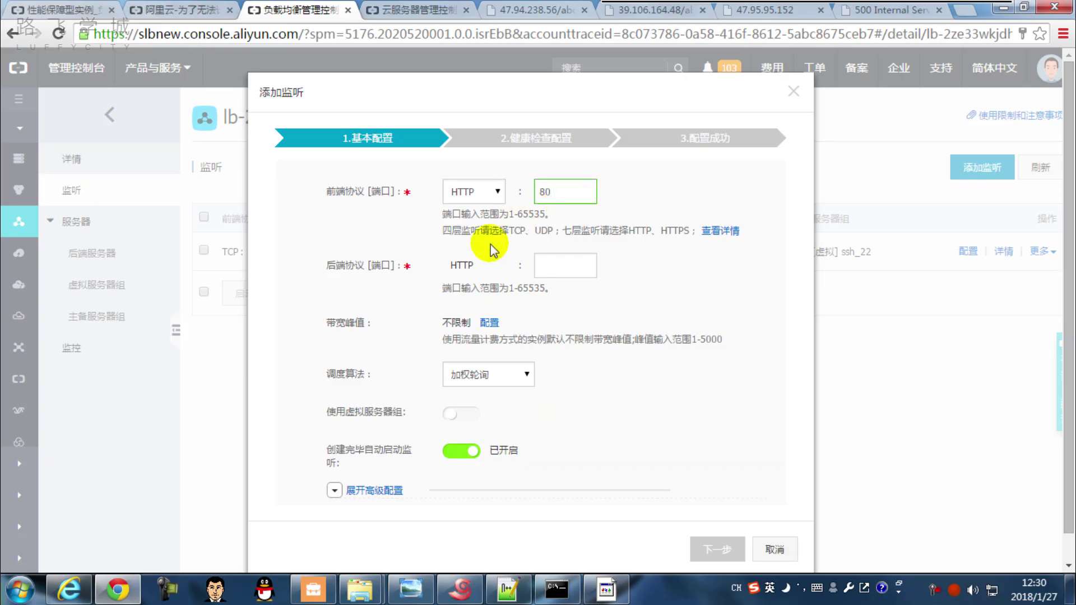
{"action": "type", "text": "80"}
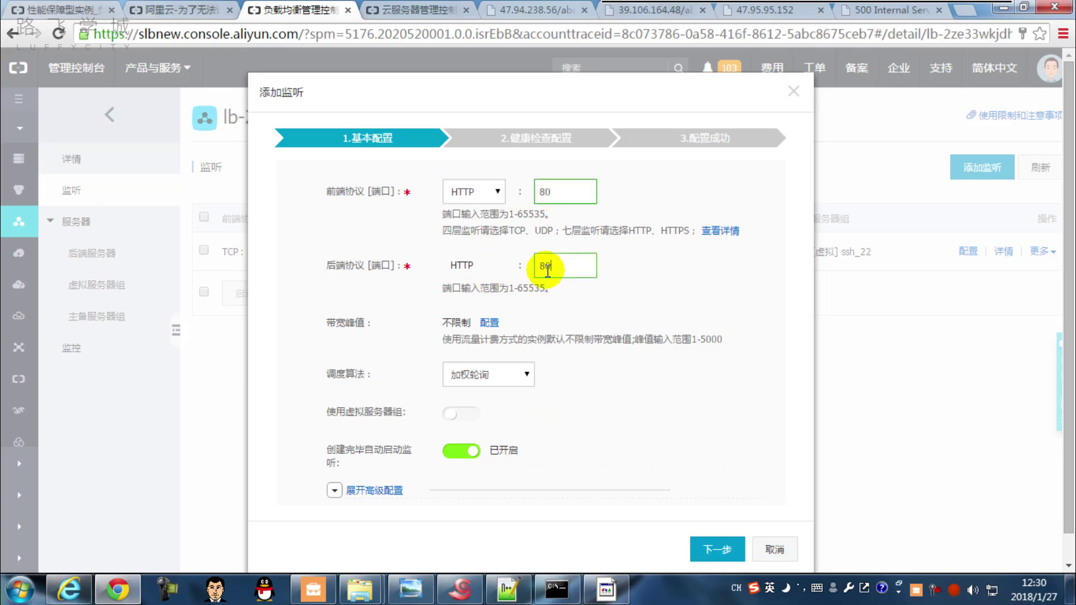
Assign the virtual server group web_80 to the HTTP listener and finish creating it with the default health check settings.
{"action": "left_click", "coordinate": [445, 412]}
{"action": "left_click", "coordinate": [544, 414]}
{"action": "left_click", "coordinate": [558, 413]}
{"action": "left_click", "coordinate": [717, 549]}
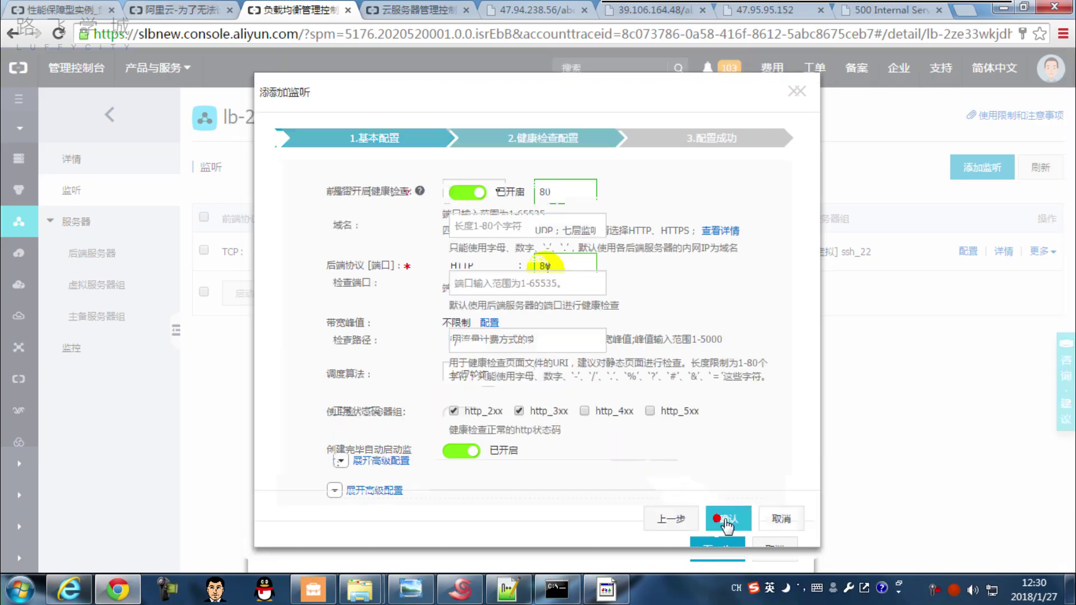
{"action": "left_click", "coordinate": [740, 515]}
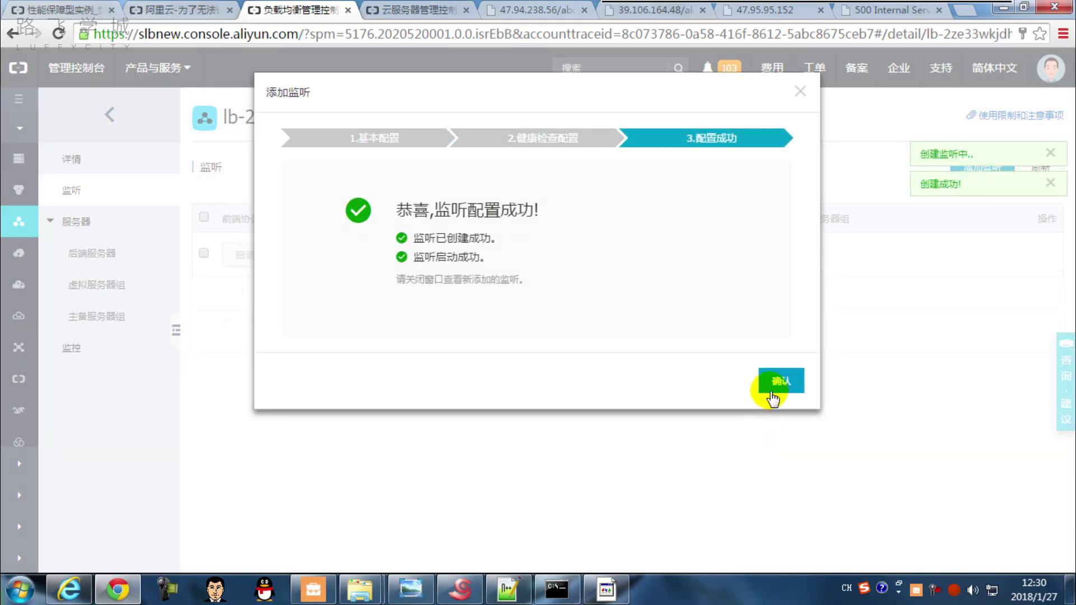
{"action": "left_click", "coordinate": [776, 382]}
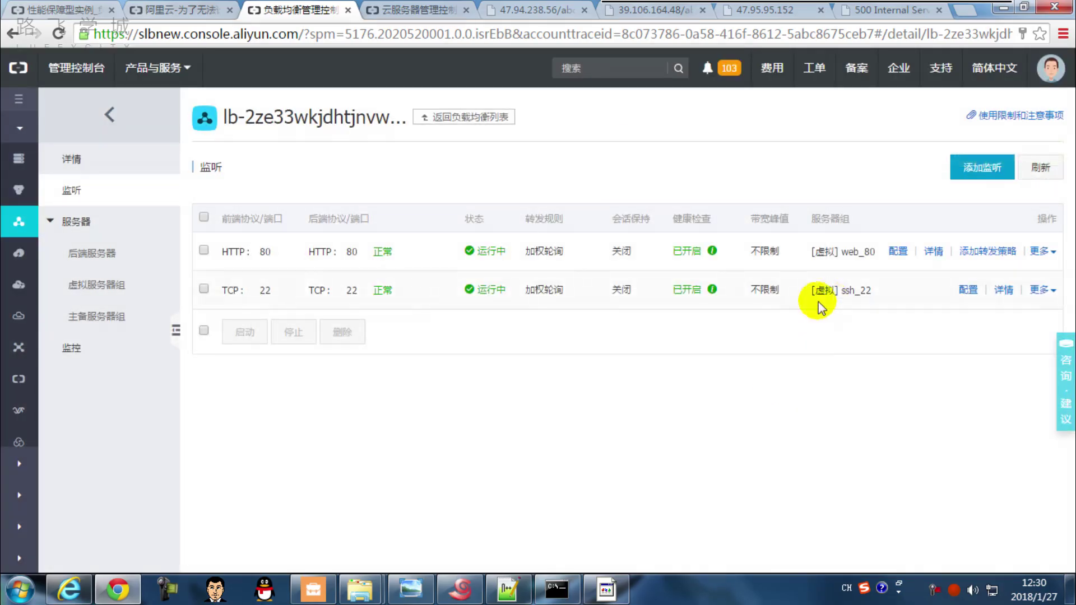
Review the basic configuration of the HTTP 80 listener, including its scheduling algorithm and virtual server group, and cancel out of it.
{"action": "left_click", "coordinate": [898, 252]}
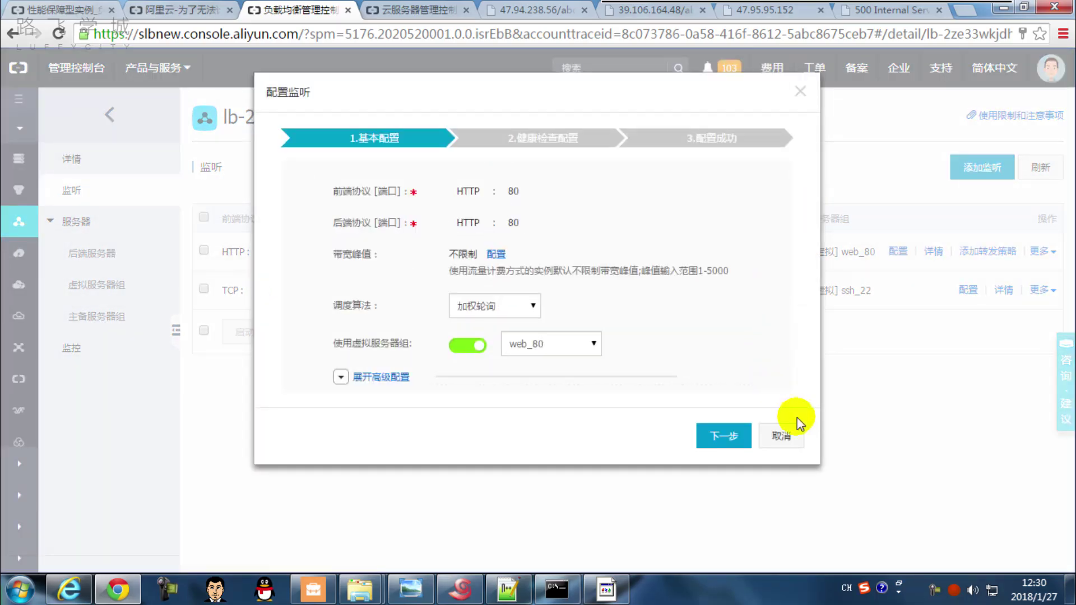
{"action": "left_click", "coordinate": [794, 430]}
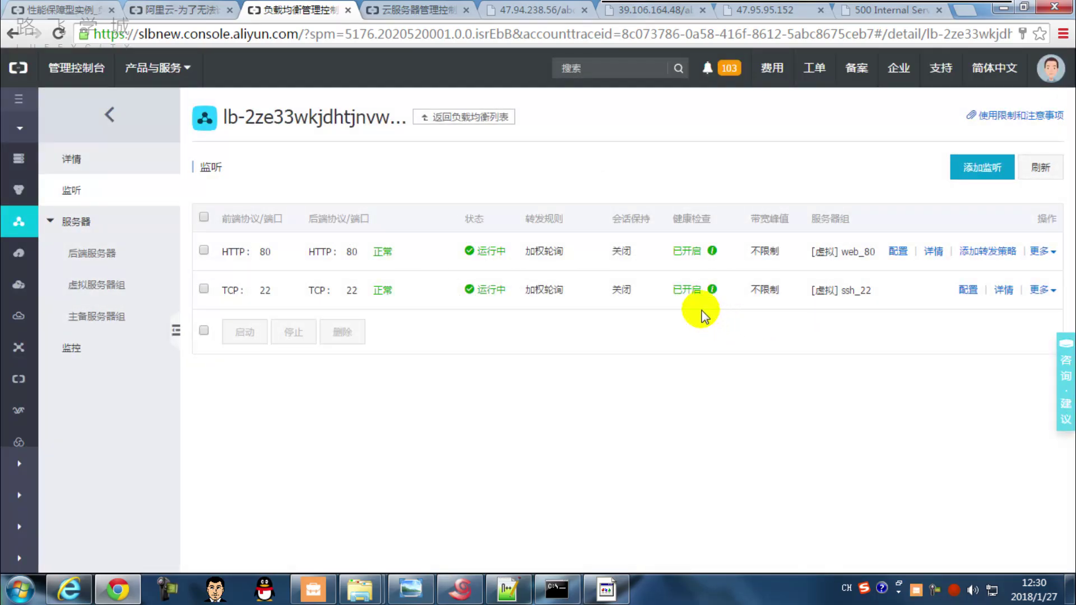
{"action": "left_click", "coordinate": [896, 252]}
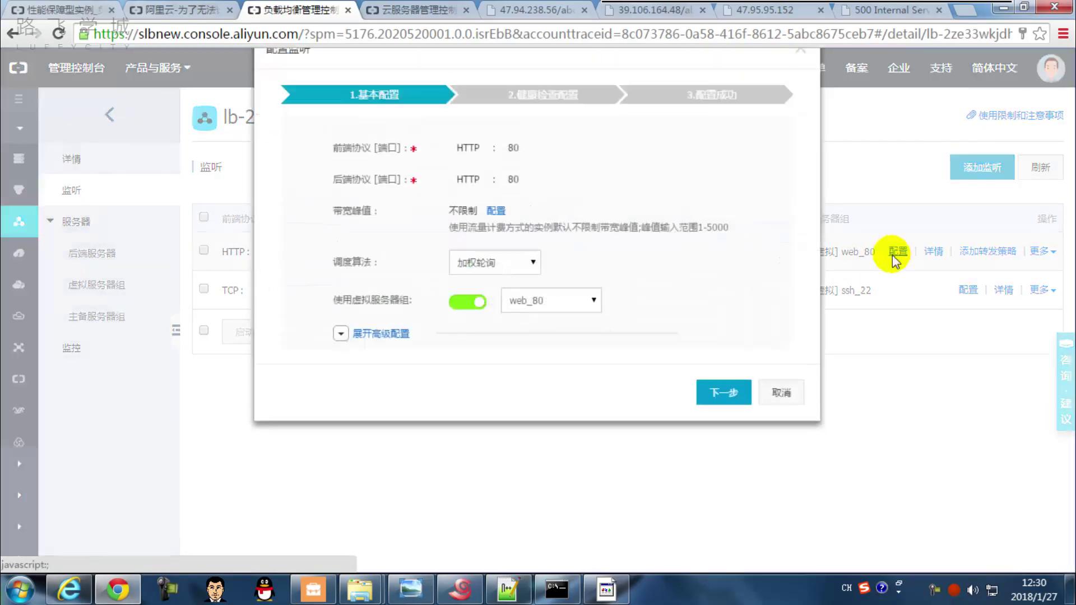
{"action": "left_click", "coordinate": [776, 436]}
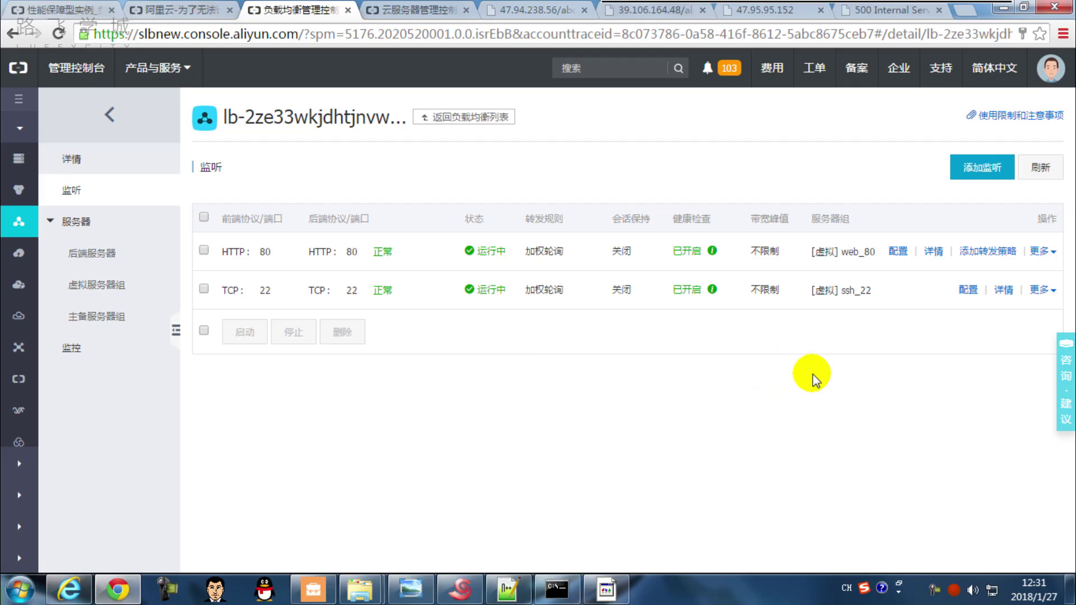
Look up the load balancer's service address in its details and load 47.95.95.152 in the browser to test the HTTP listener.
{"action": "left_click", "coordinate": [146, 166]}
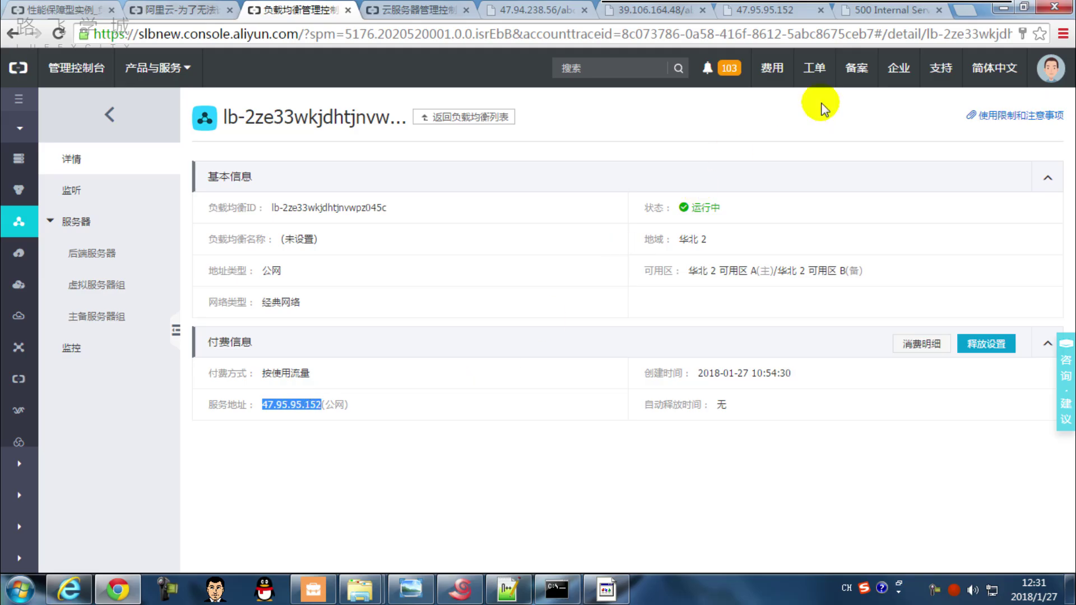
{"action": "left_click", "coordinate": [918, 16]}
{"action": "left_click", "coordinate": [916, 31]}
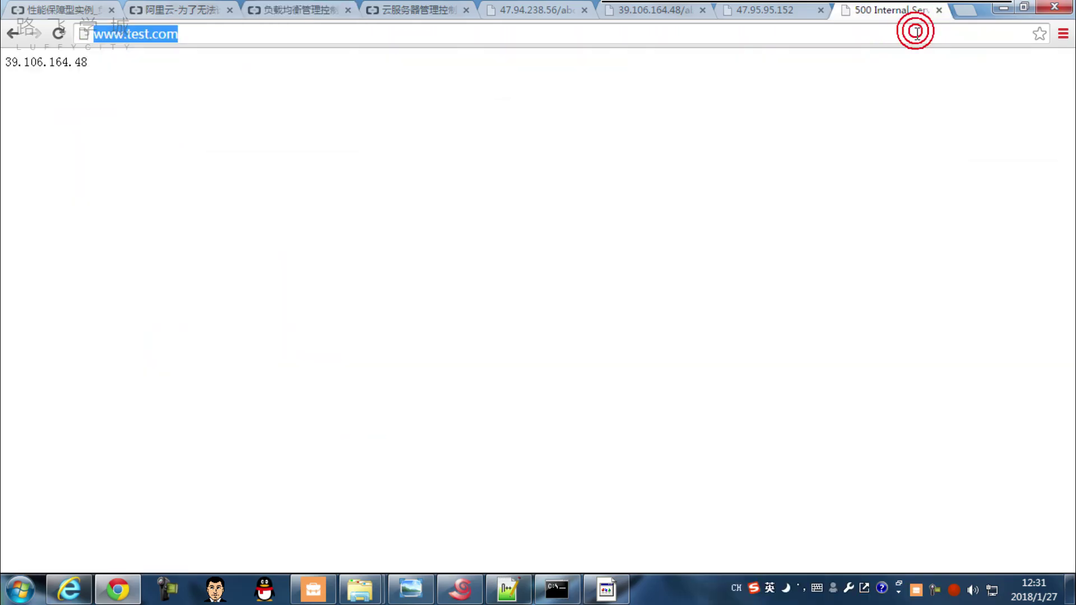
{"action": "type", "text": "47.95.95.152"}
{"action": "key", "text": "Escape"}
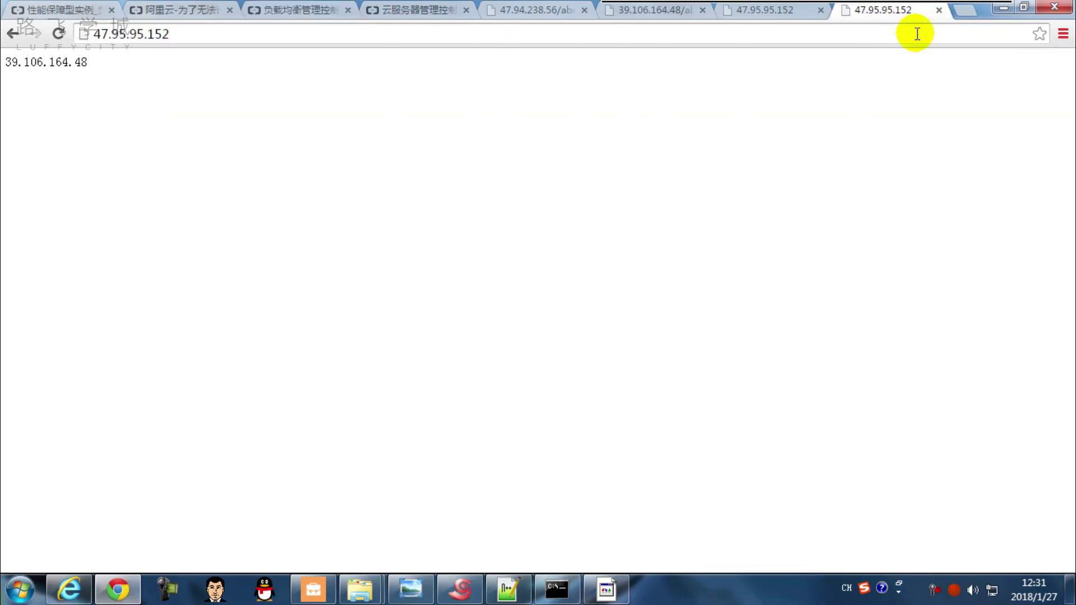
{"action": "key", "text": "Escape"}
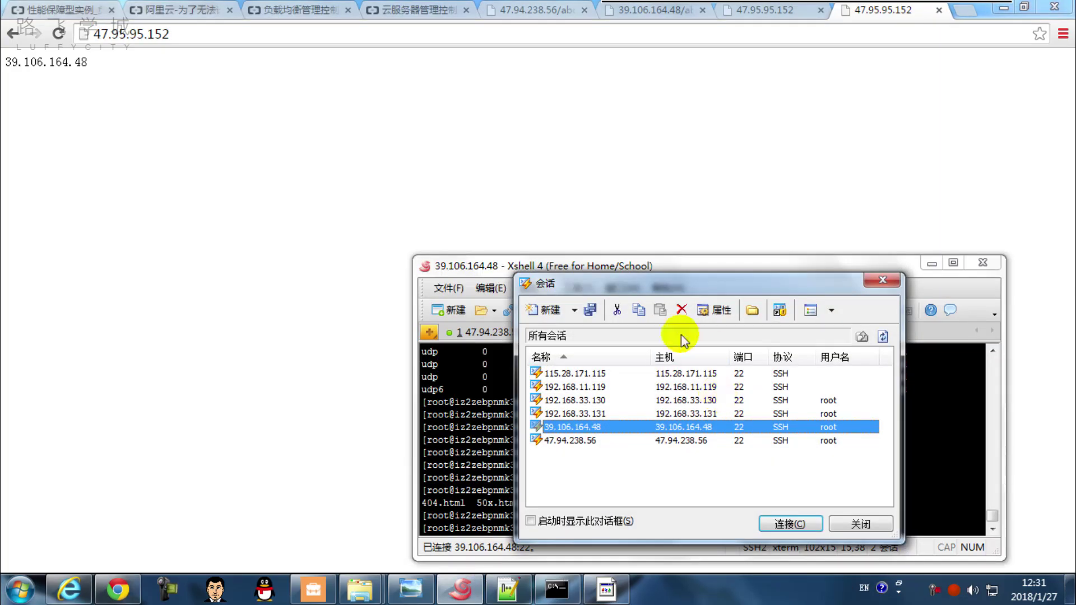
In Xshell, create an SSH session for host 47.95.95.152 and connect to it to test the TCP 22 listener.
{"action": "left_click", "coordinate": [543, 310]}
{"action": "left_click", "coordinate": [731, 258]}
{"action": "type", "text": "47.95.95.152"}
{"action": "left_click", "coordinate": [744, 303]}
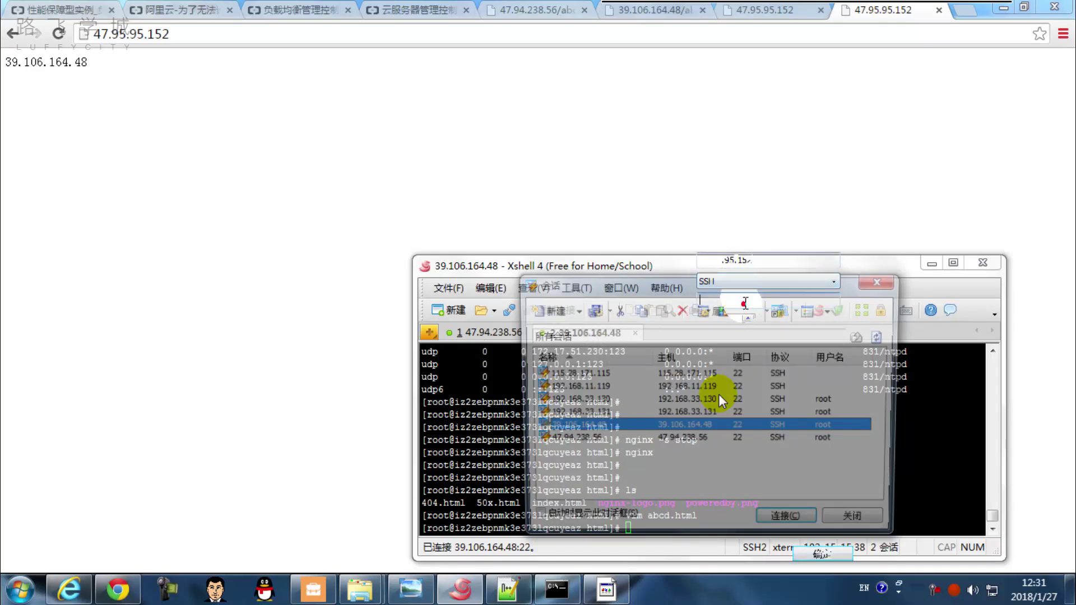
{"action": "left_click", "coordinate": [806, 539]}
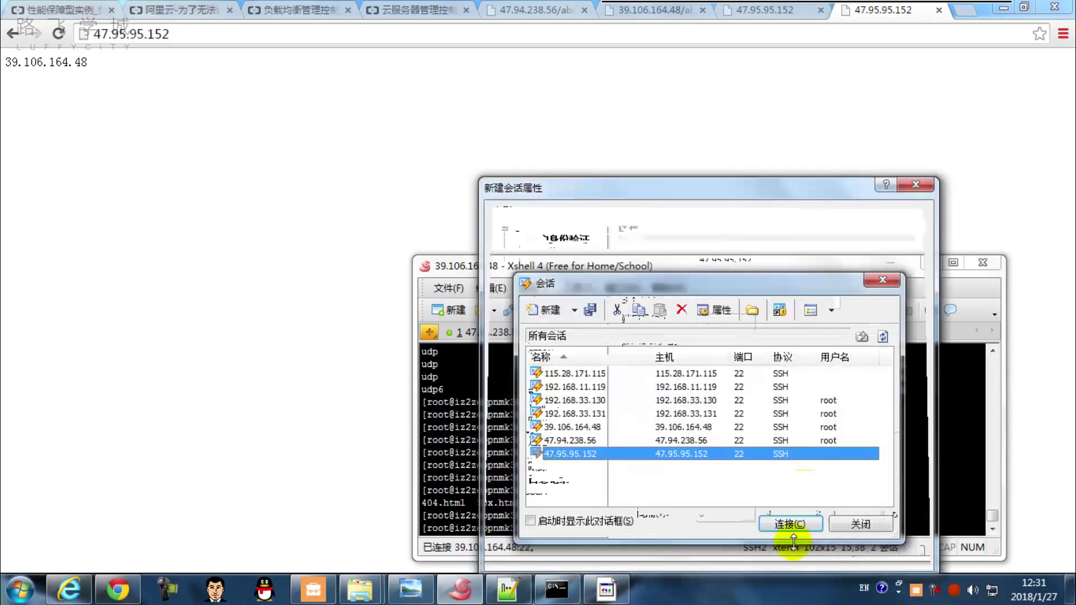
{"action": "left_click", "coordinate": [786, 523]}
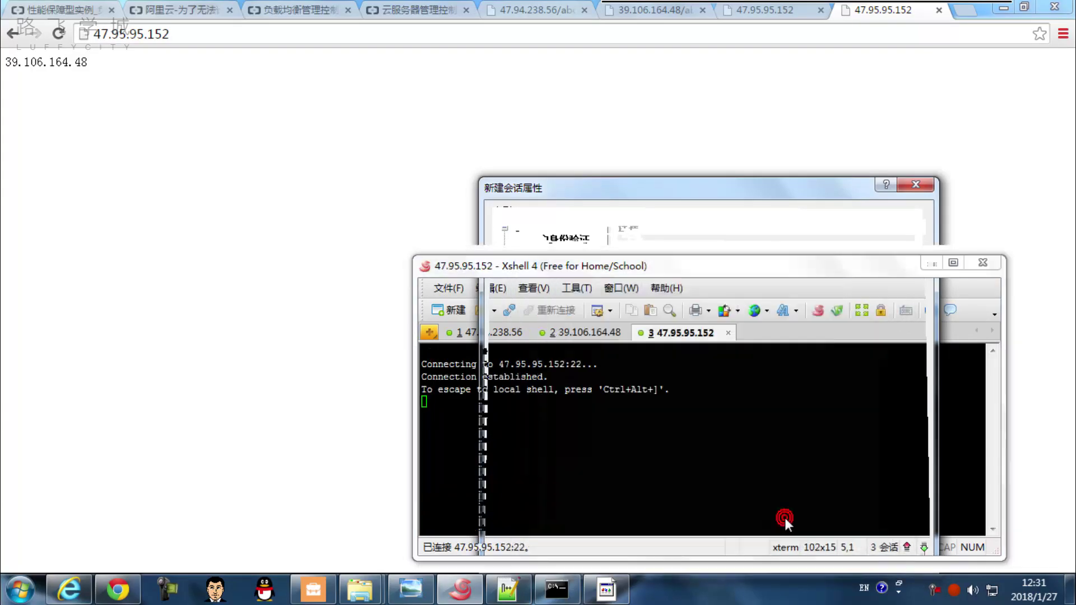
{"action": "left_click", "coordinate": [745, 486]}
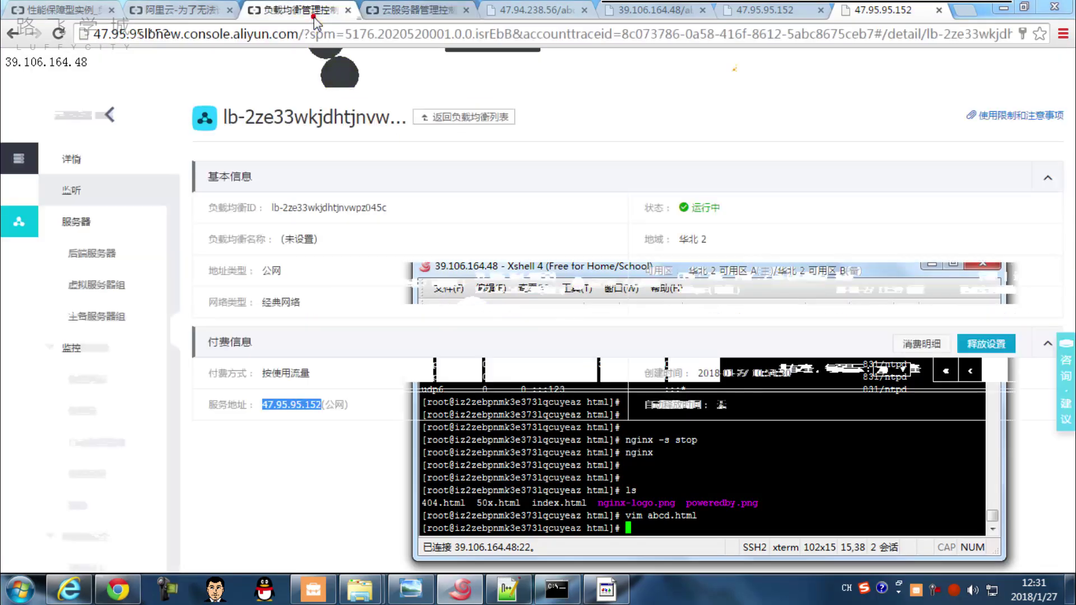
Return to the Alibaba Cloud homepage in the browser.
{"action": "left_click", "coordinate": [193, 12]}
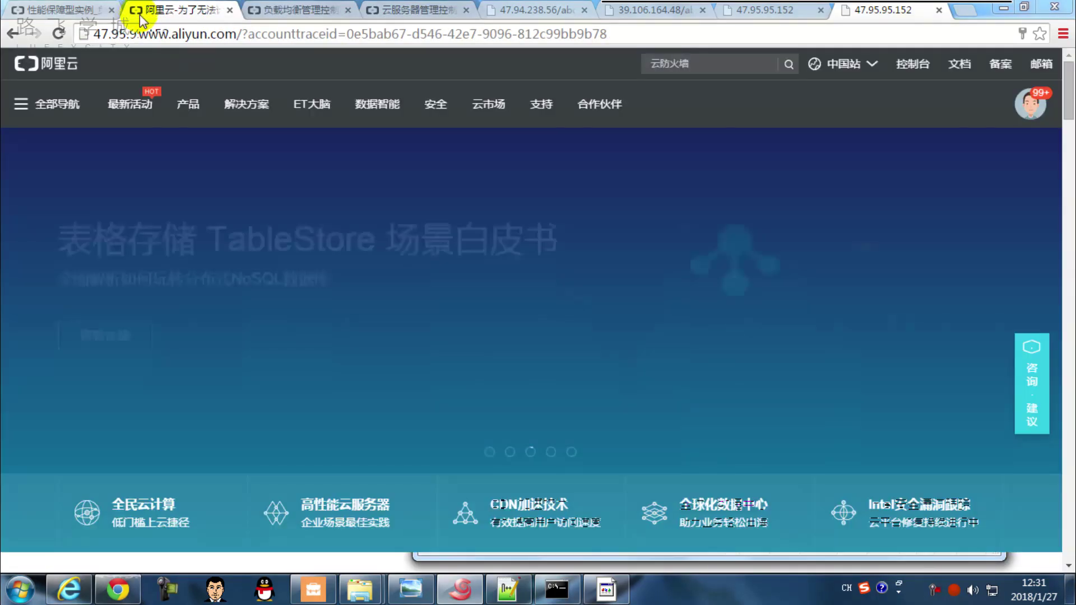